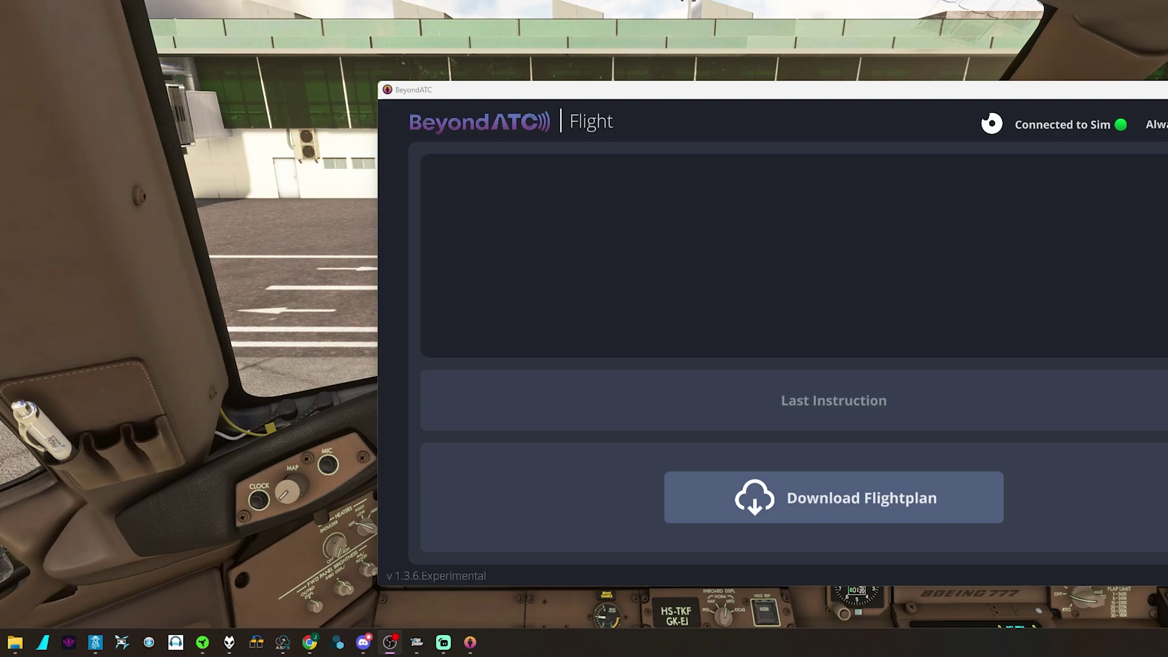
# Try loading the SimBrief plan into BeyondATC, which fails because VTBS runway 19 doesn't exist
pyautogui.click(706, 496)
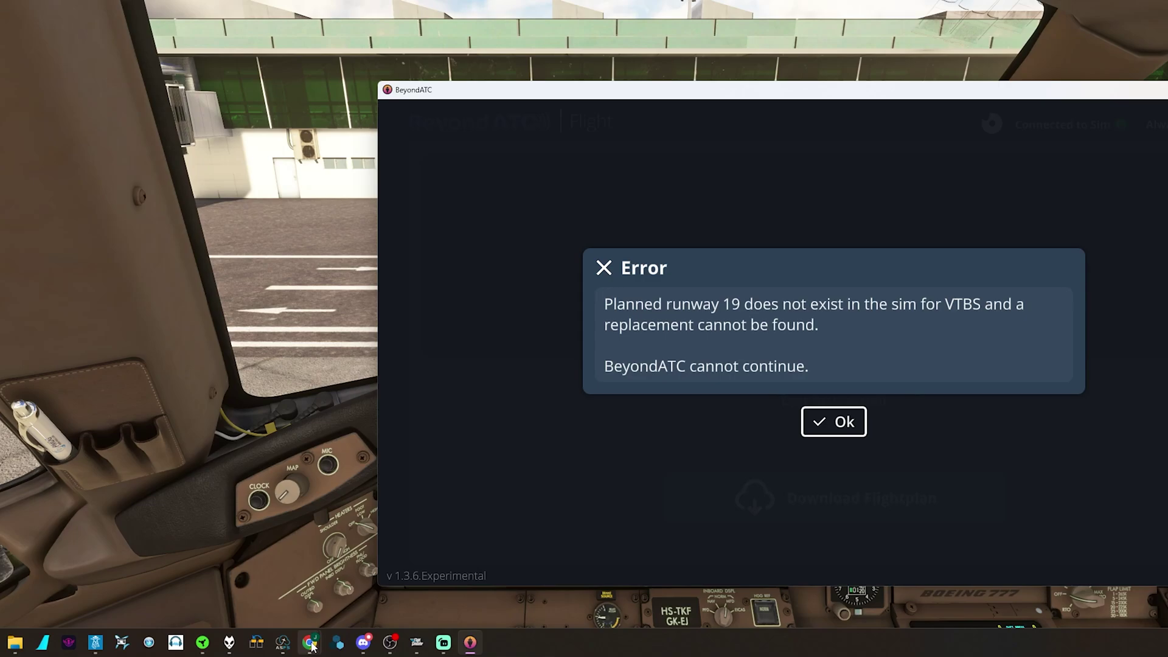
# Bring up the SimBrief briefing and edit the flight with current departure time and auto-selected runways
pyautogui.moveTo(310, 642)
pyautogui.click(219, 573)
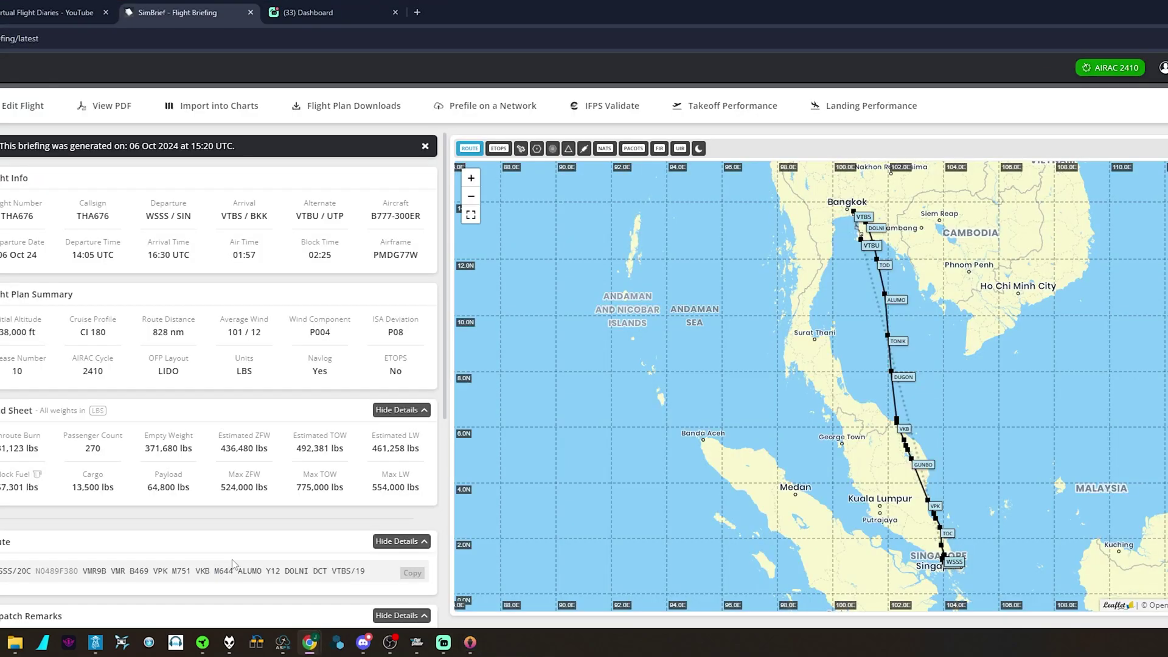
pyautogui.click(23, 107)
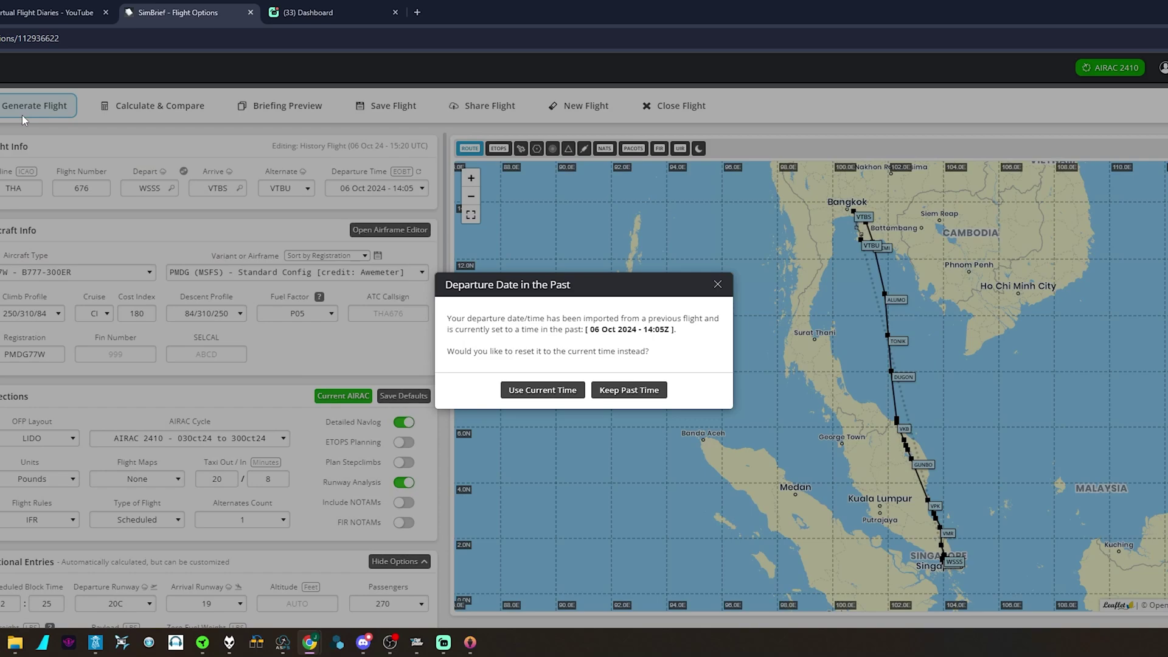
pyautogui.click(538, 390)
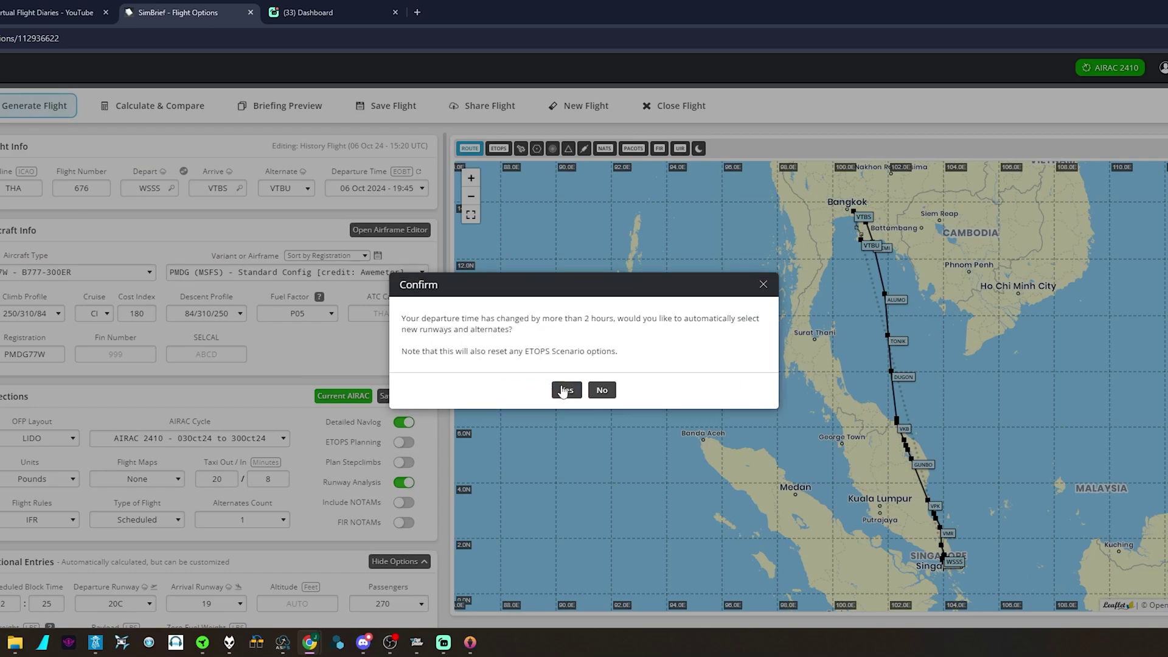
pyautogui.click(567, 389)
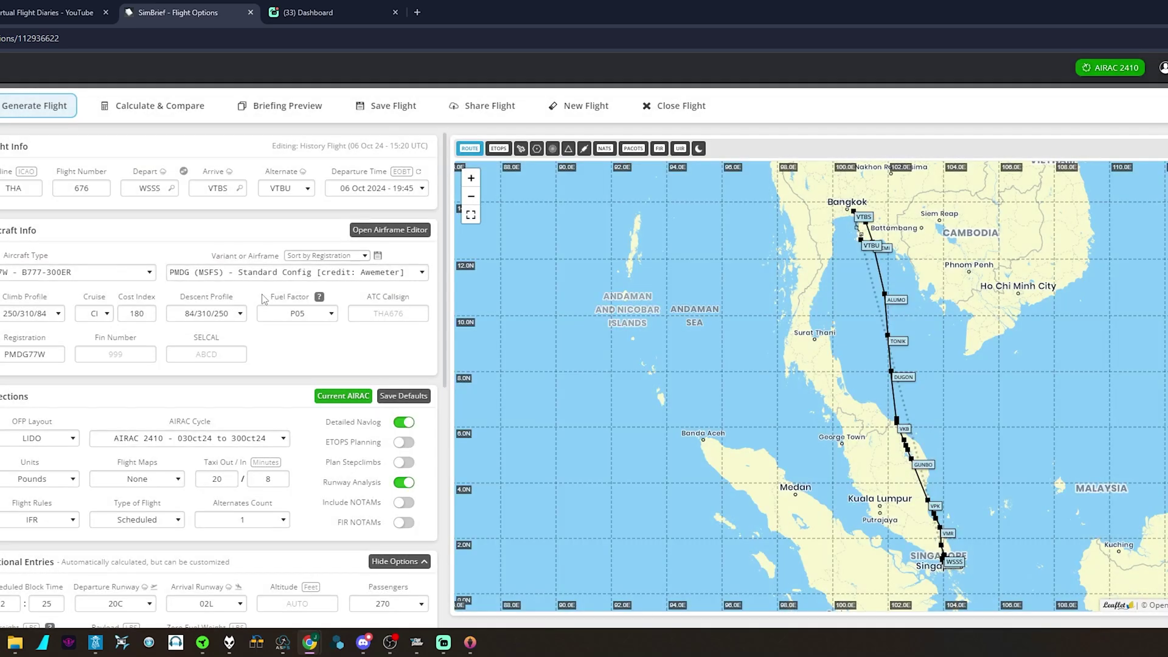
# Select AIRAC 2308 (10Aug23 to 06Sep23) as the flight's navigation data cycle
pyautogui.click(280, 439)
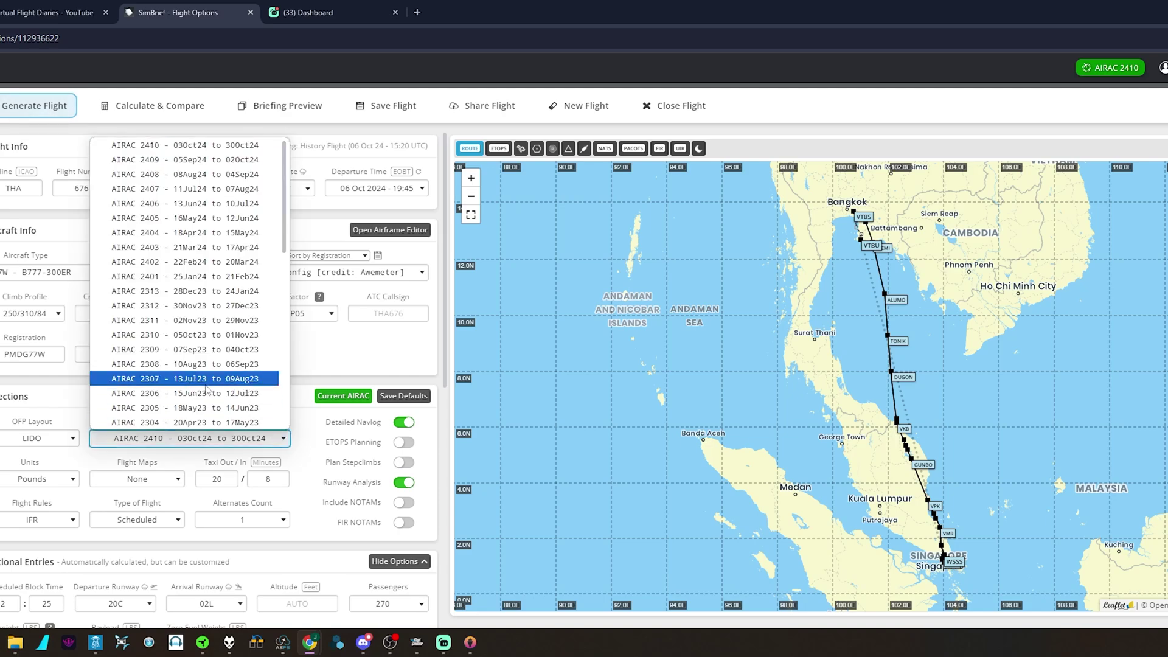
pyautogui.scroll(-3, 207, 389)
pyautogui.scroll(3, 207, 389)
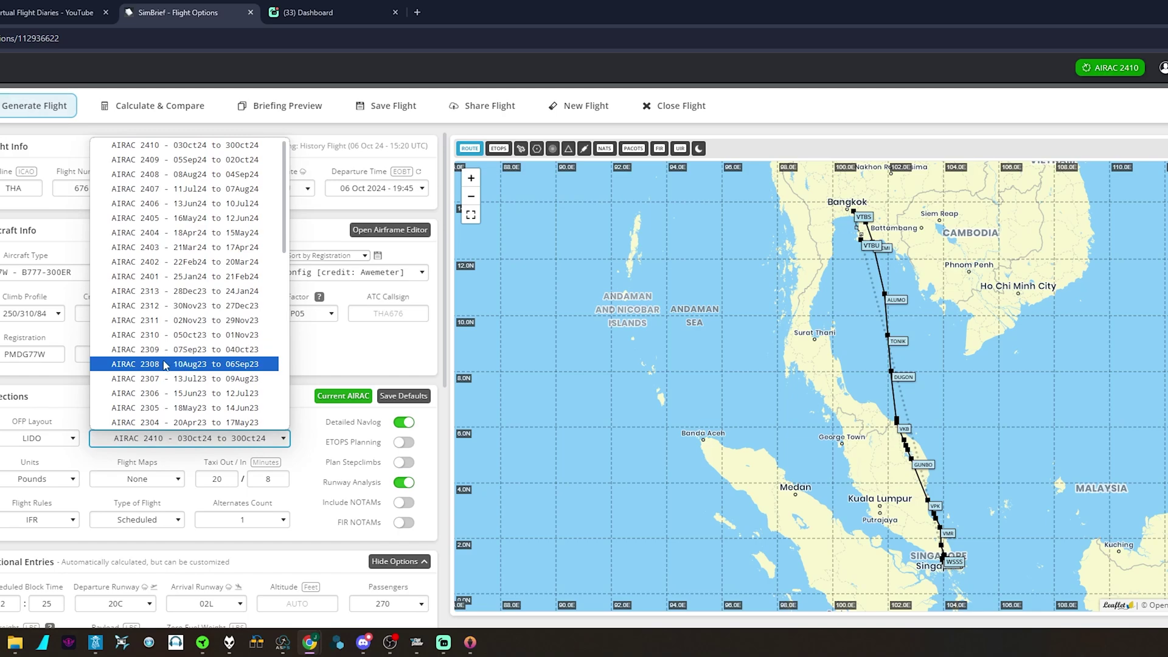
pyautogui.click(164, 363)
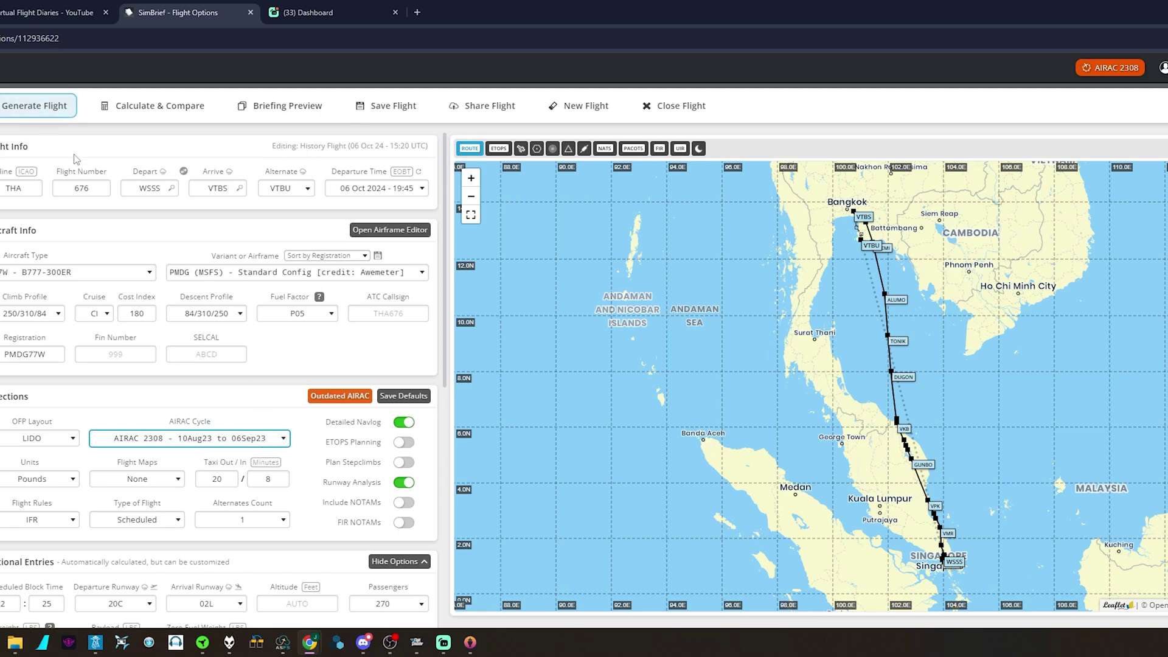
# Generate the flight on AIRAC 2308 and review the briefing's 'VMR9B not found' notice
pyautogui.click(24, 108)
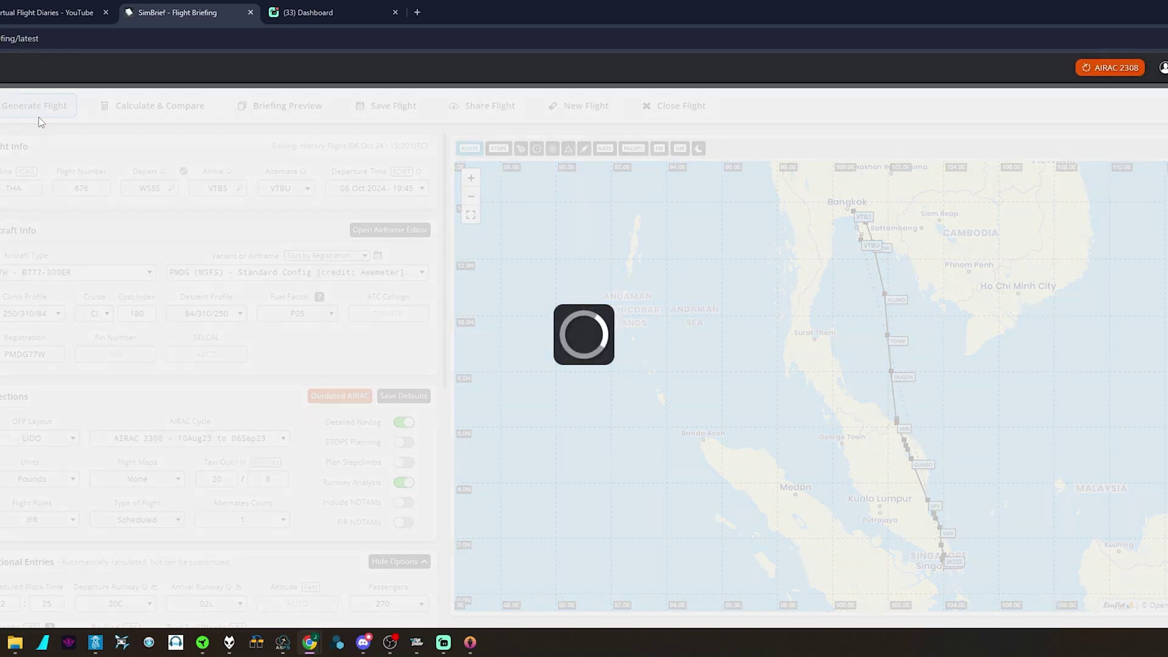
pyautogui.scroll(-2, 130, 247)
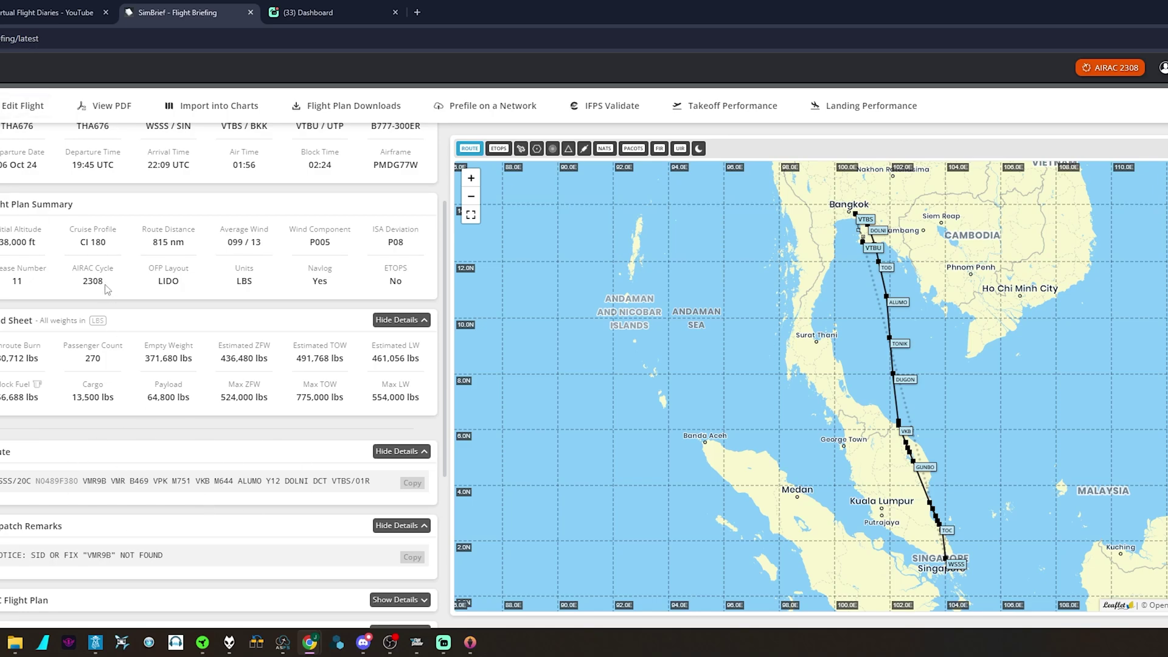
pyautogui.scroll(2, 108, 294)
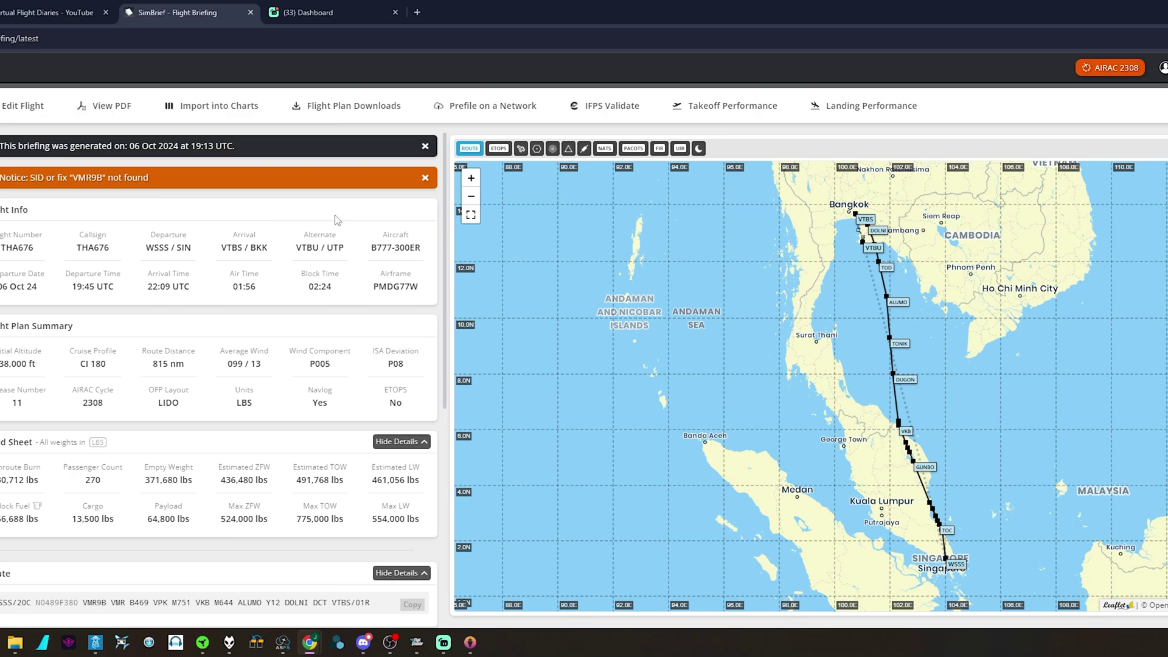
# Adopt the suggested VMR8B–DOLN3D route valid for AIRAC 2308, then return to BeyondATC
pyautogui.click(25, 106)
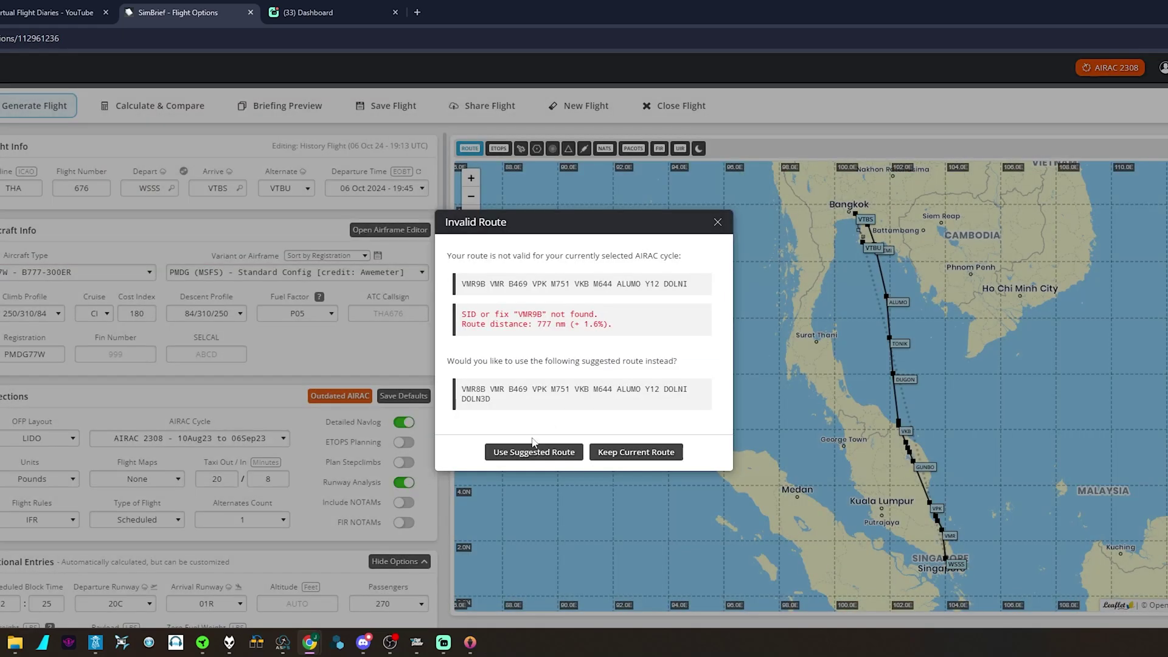
pyautogui.click(533, 452)
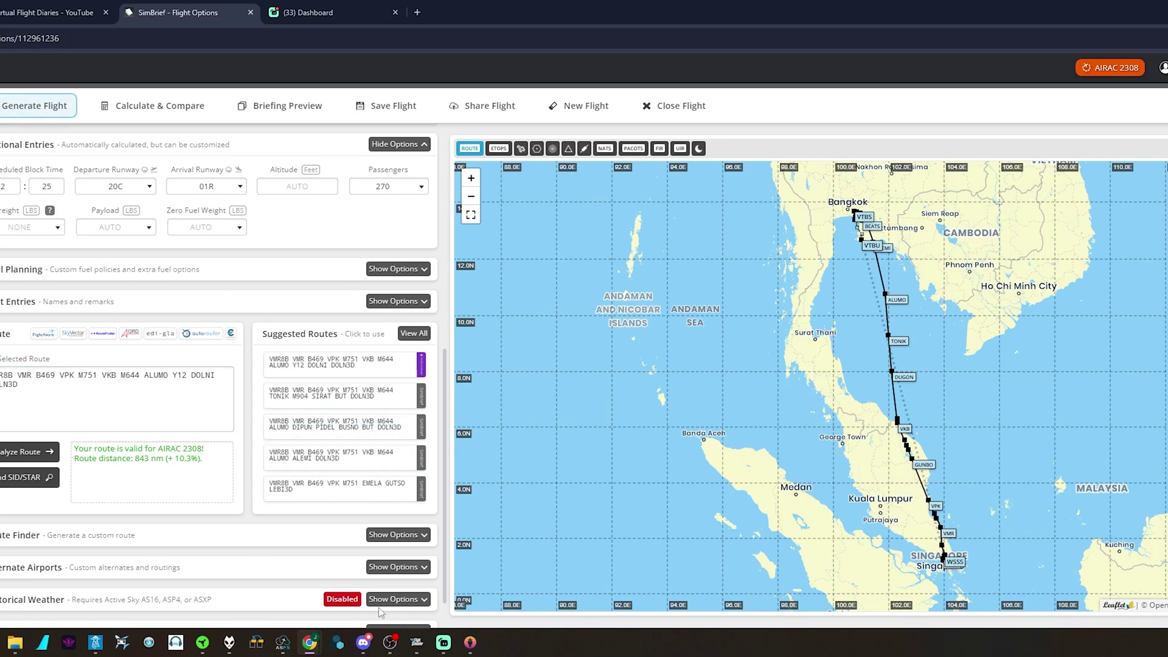
pyautogui.moveTo(417, 642)
pyautogui.moveTo(465, 645)
pyautogui.hotkey('alt', 'Tab')
# Dismiss the runway error, load the plan so Thai 676 is on Singapore Ground, and move BeyondATC aside
pyautogui.click(834, 420)
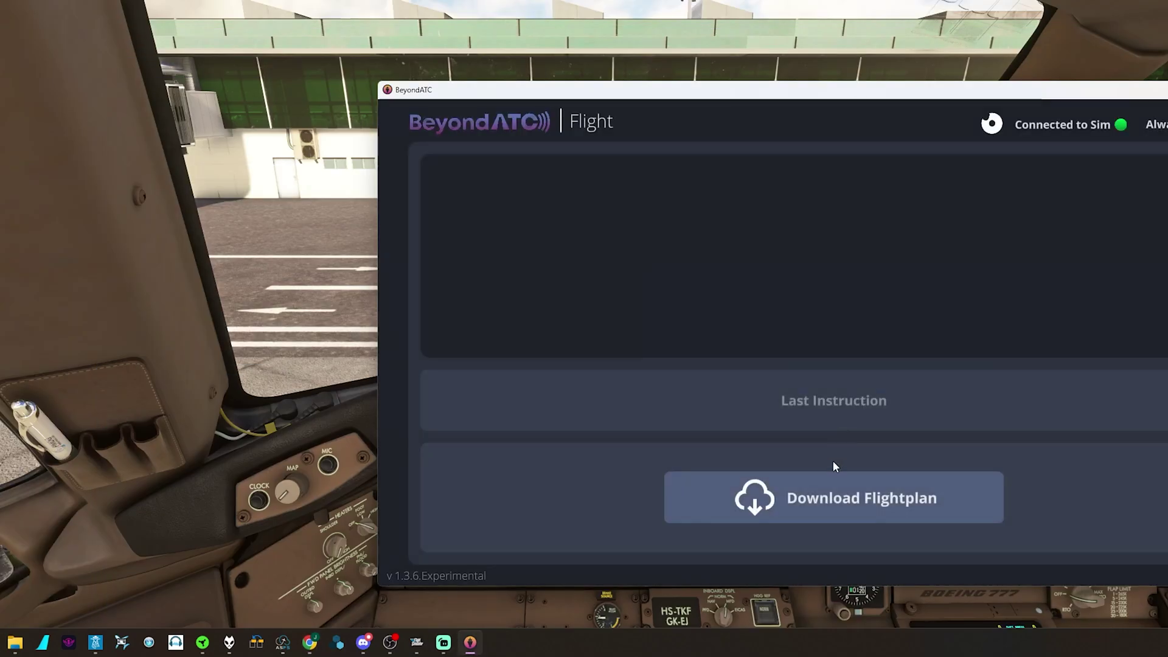
pyautogui.click(822, 488)
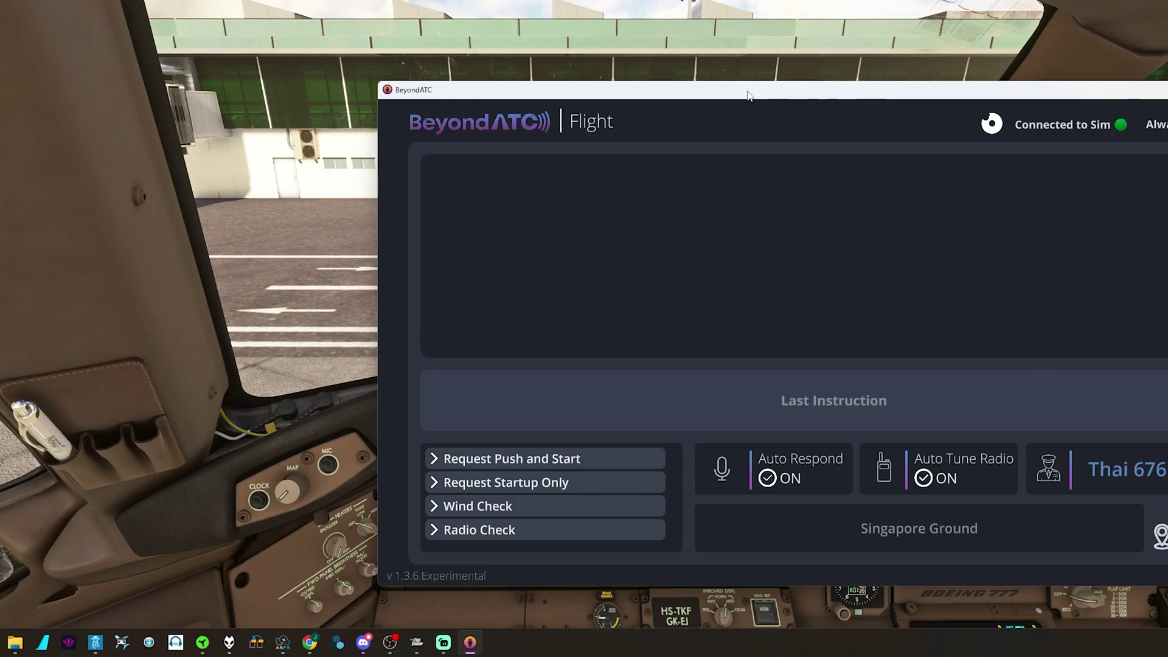
pyautogui.moveTo(783, 105); pyautogui.dragTo(1167, 77)
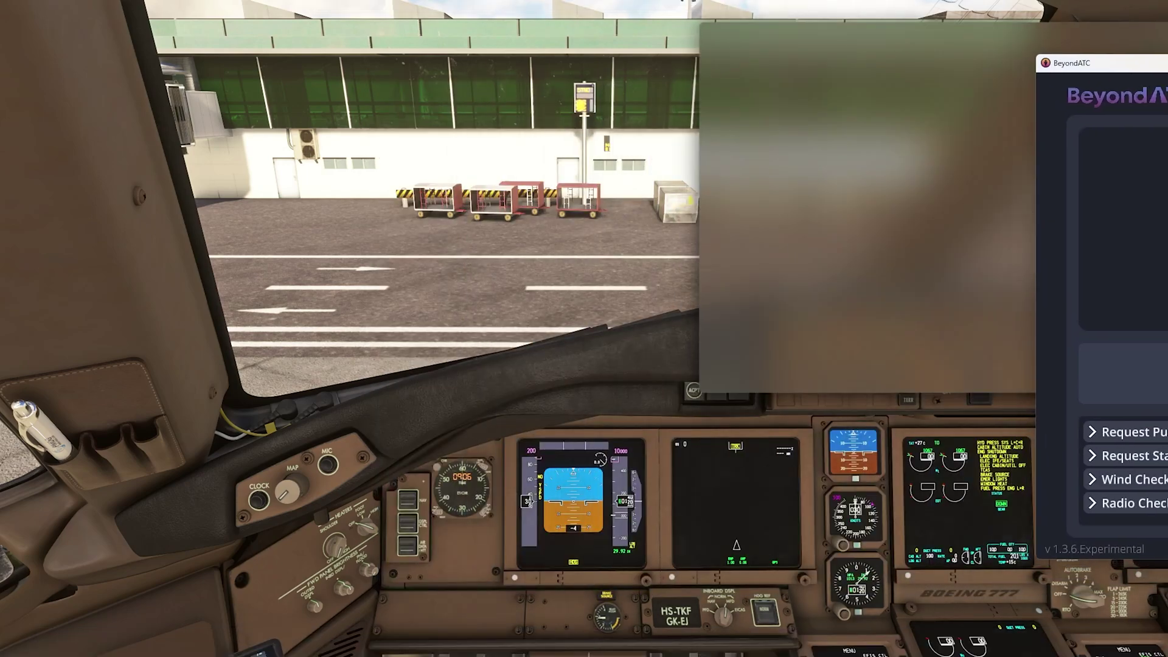
pyautogui.hotkey('alt', 'Tab')
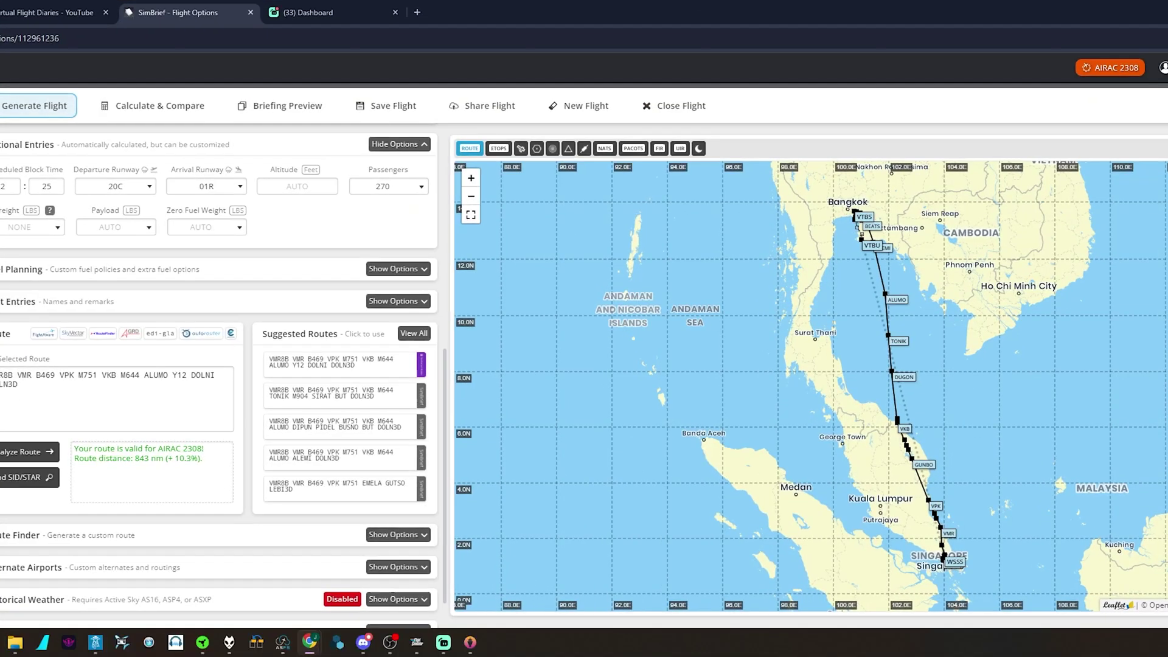
# Generate on AIRAC 2308, then regenerate on AIRAC 2410, which flags VMR8B and DOLN3D missing
pyautogui.click(28, 115)
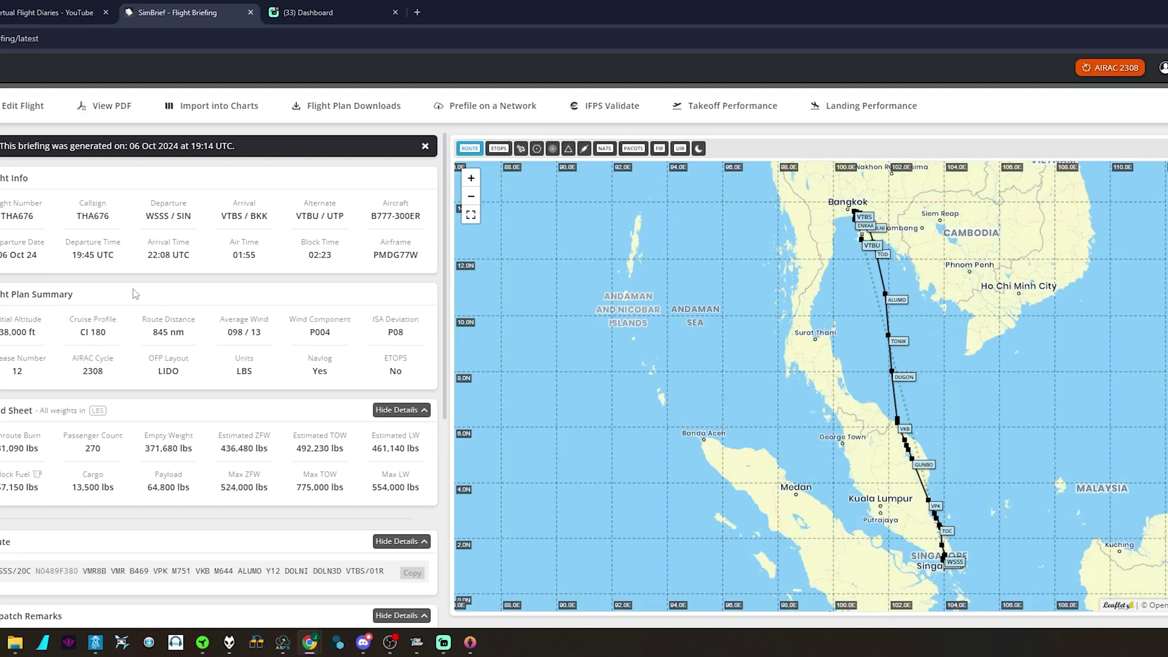
pyautogui.click(19, 106)
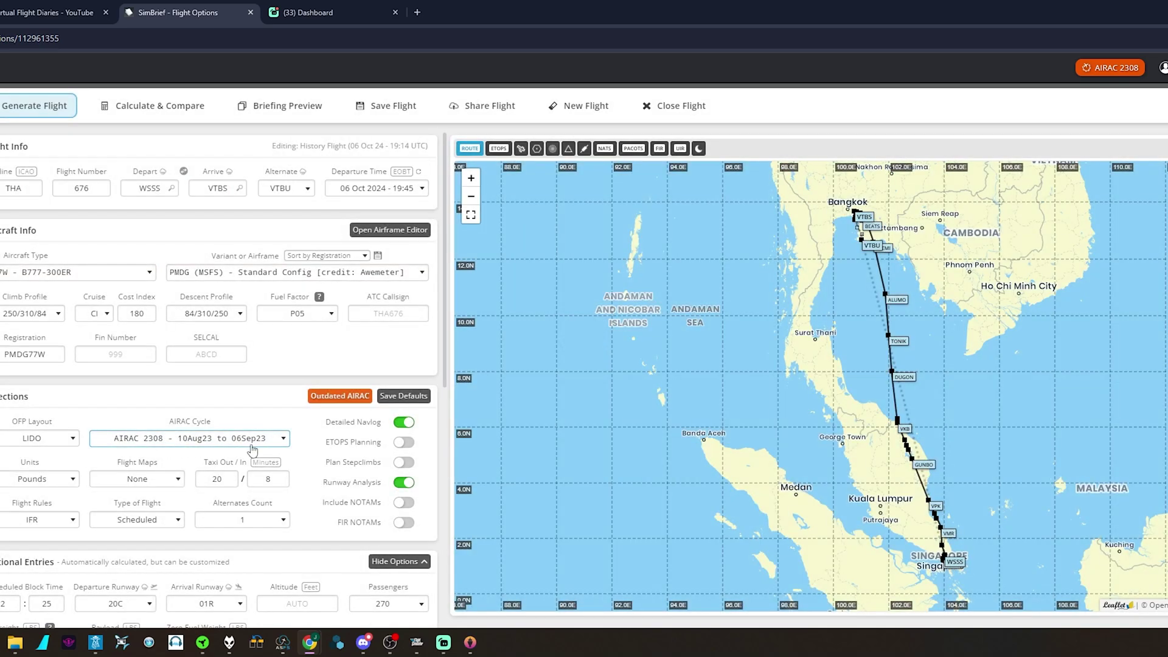
pyautogui.click(284, 442)
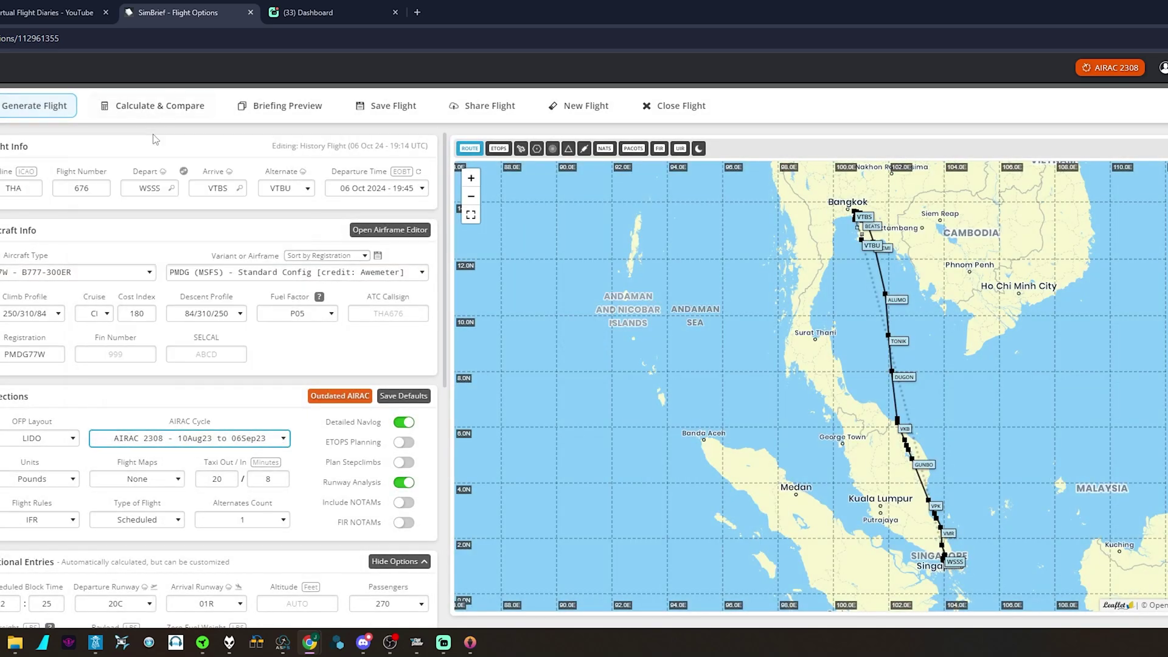
pyautogui.click(224, 439)
pyautogui.click(224, 439)
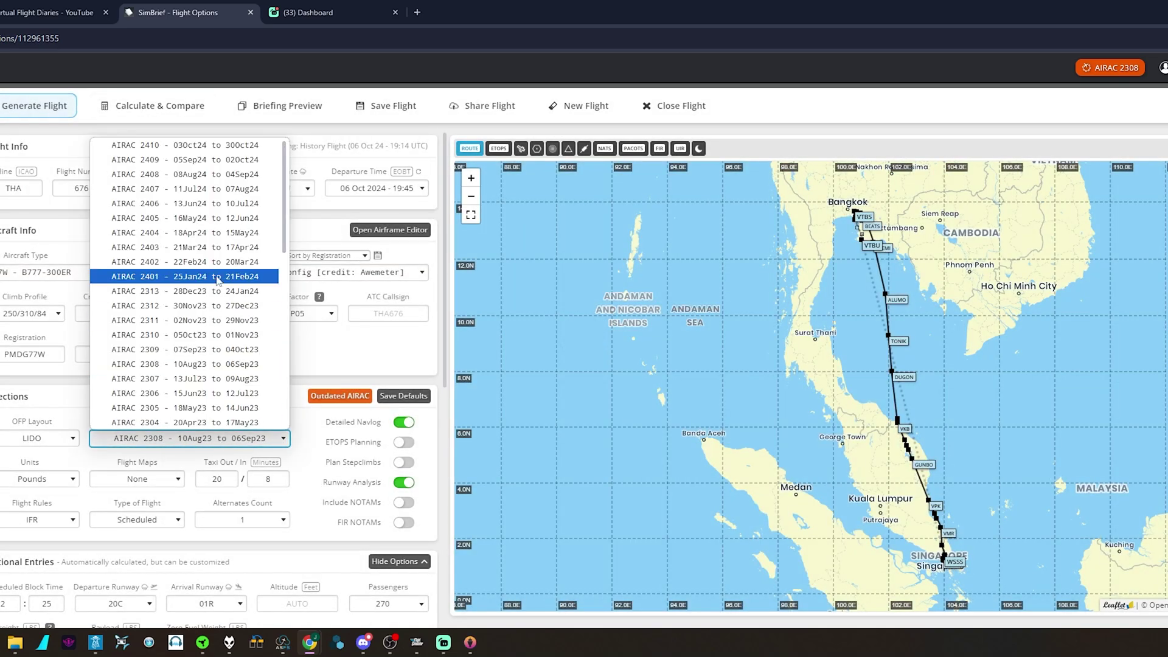
pyautogui.click(153, 148)
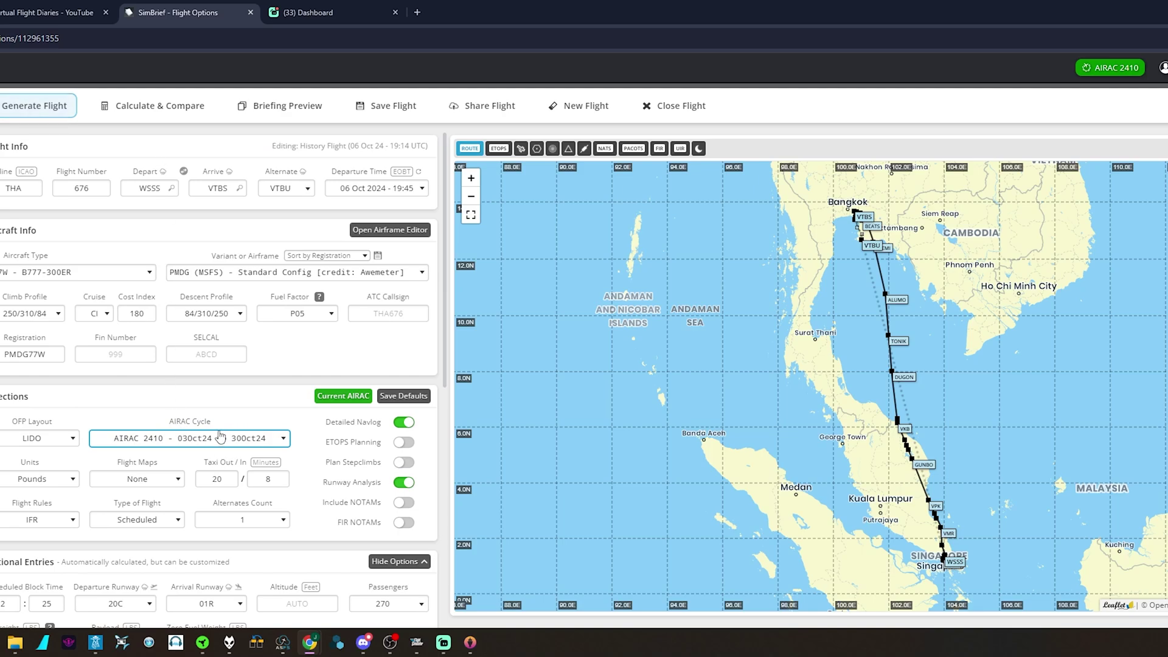
pyautogui.click(25, 105)
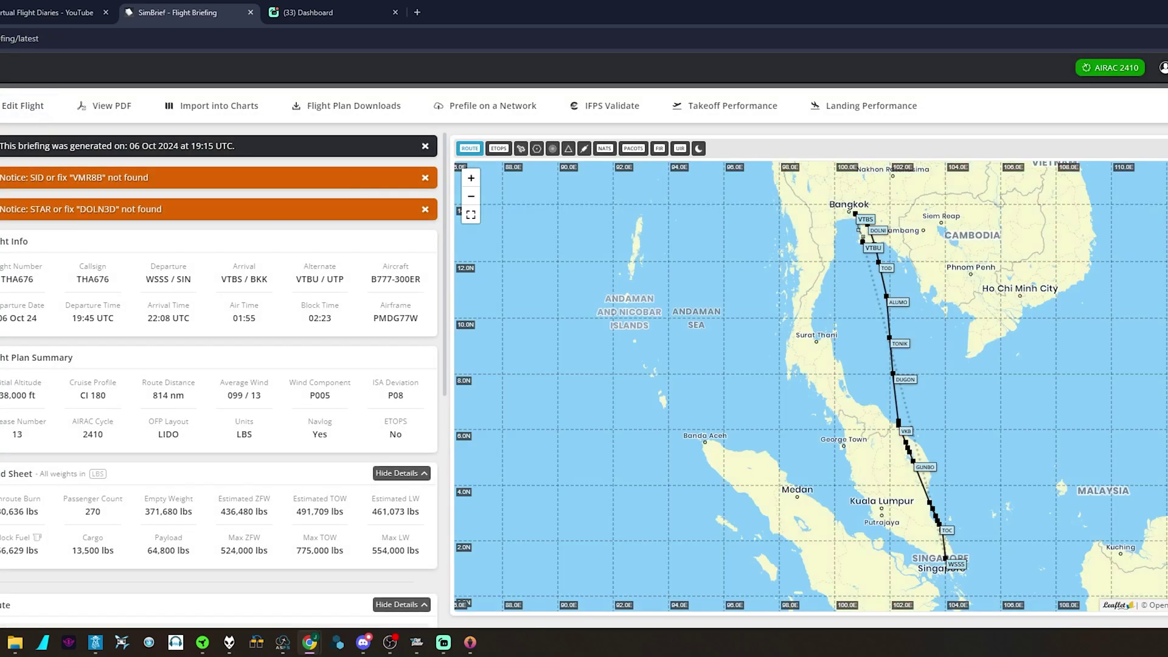
# Accept the suggested VMR9B route and regenerate on AIRAC 2410 to VTBS/02L at 819 nm
pyautogui.click(22, 106)
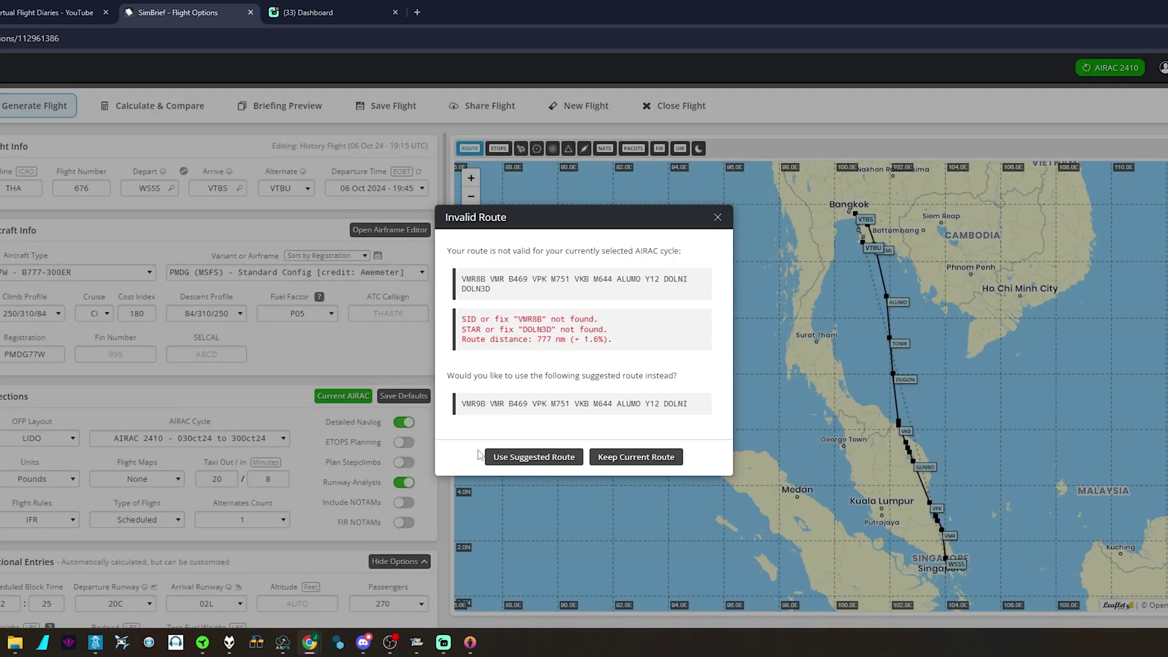
pyautogui.click(531, 457)
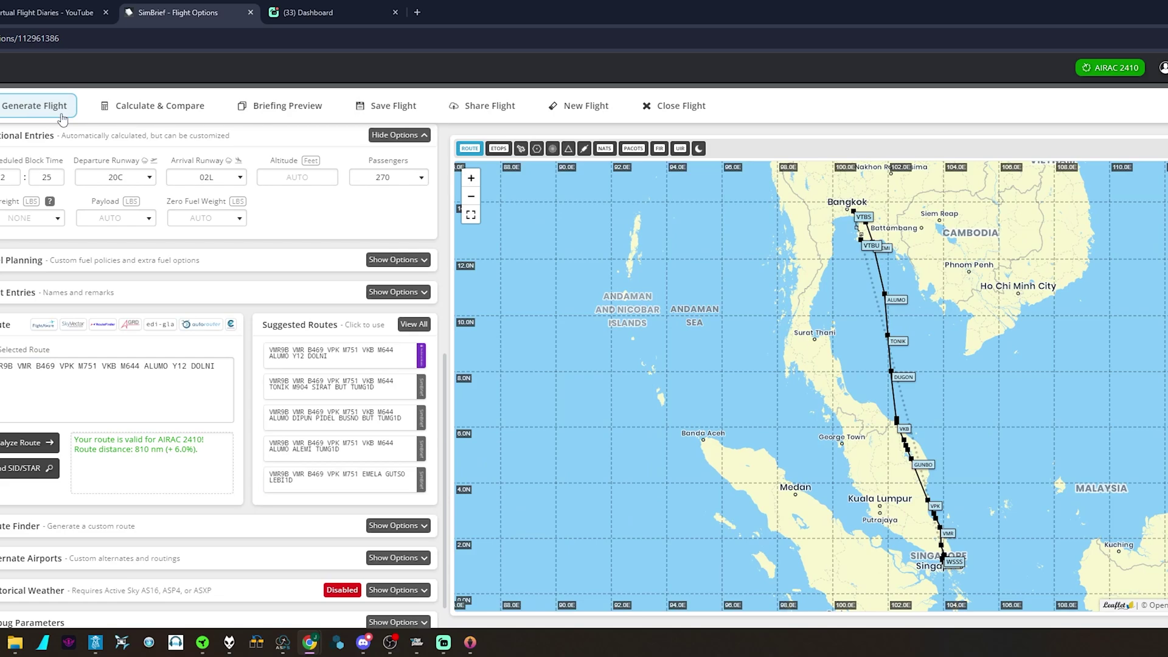
pyautogui.click(35, 107)
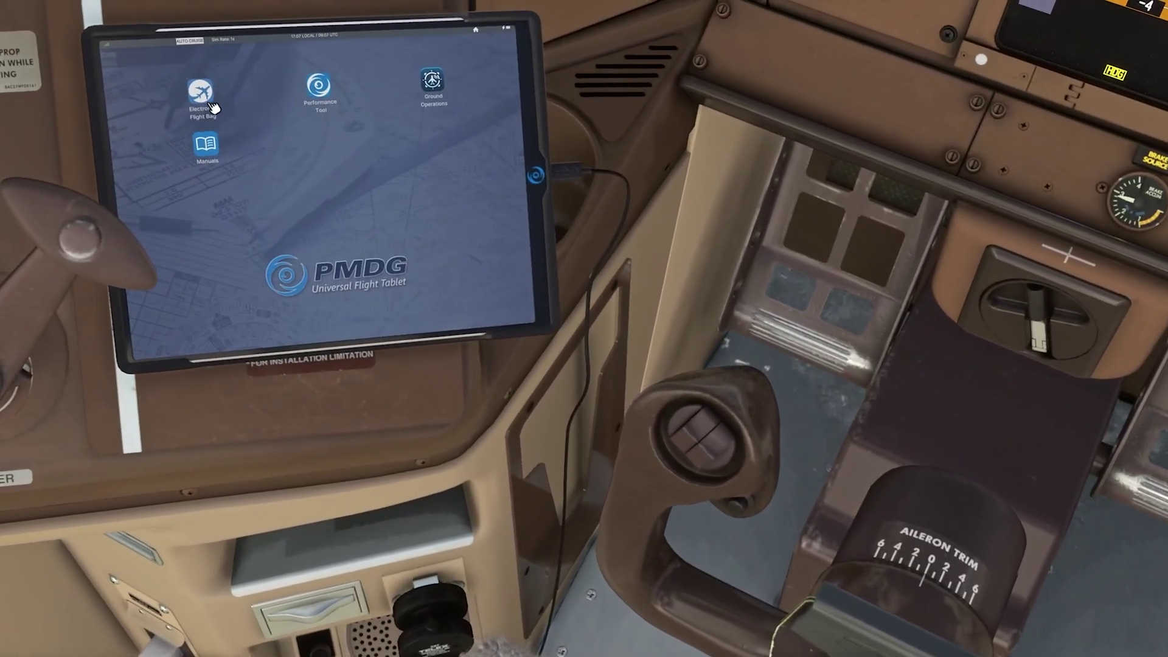
# Load the THA676 WSSS–VTBS SimBrief details in the tablet's Electronic Flight Bag, then view the pedestal
pyautogui.click(210, 101)
pyautogui.click(243, 178)
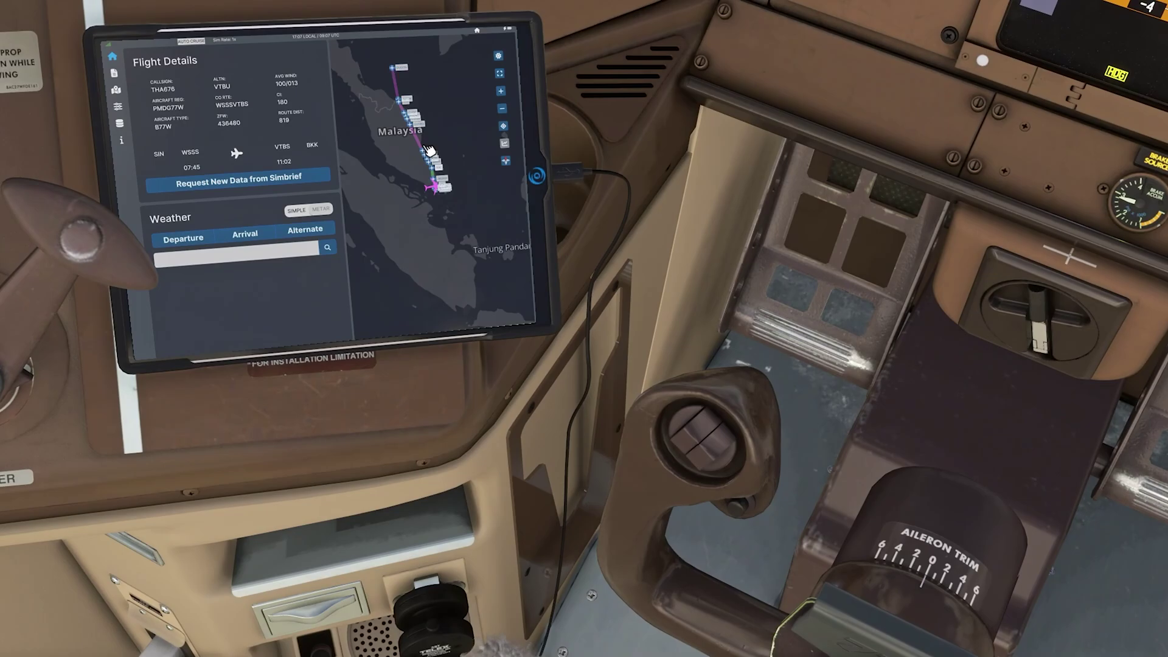
pyautogui.hotkey('alt', '2')
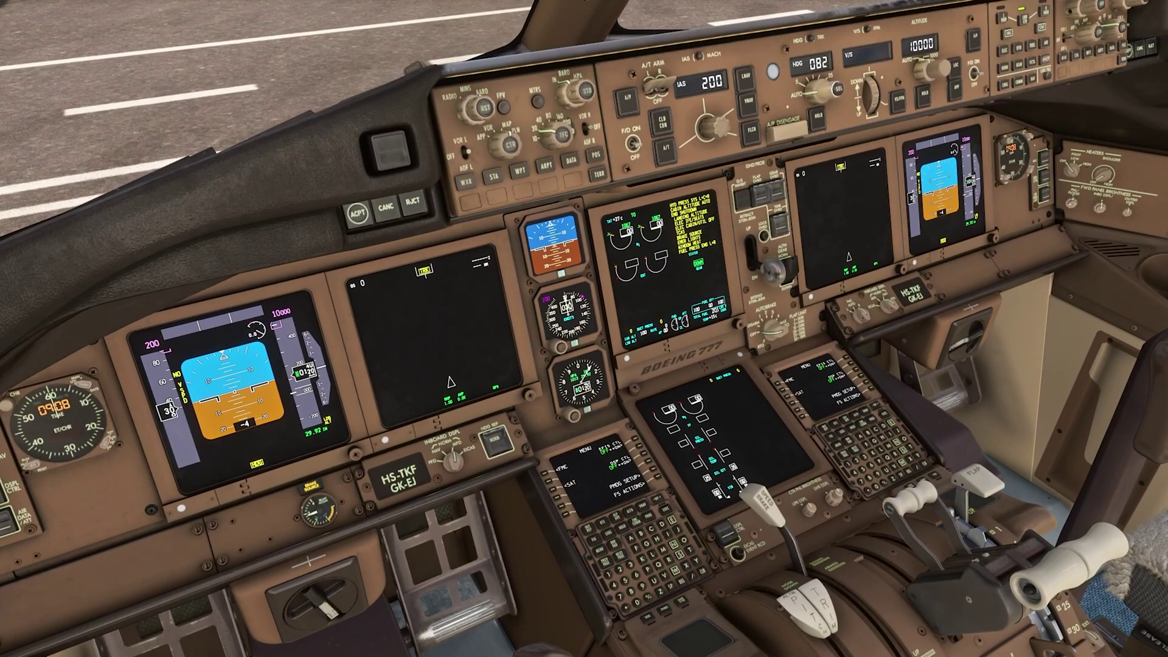
# Drag the BeyondATC window showing Thai 676 Heavy on Singapore Ground back over the cockpit
pyautogui.moveTo(1167, 128); pyautogui.dragTo(446, 112)
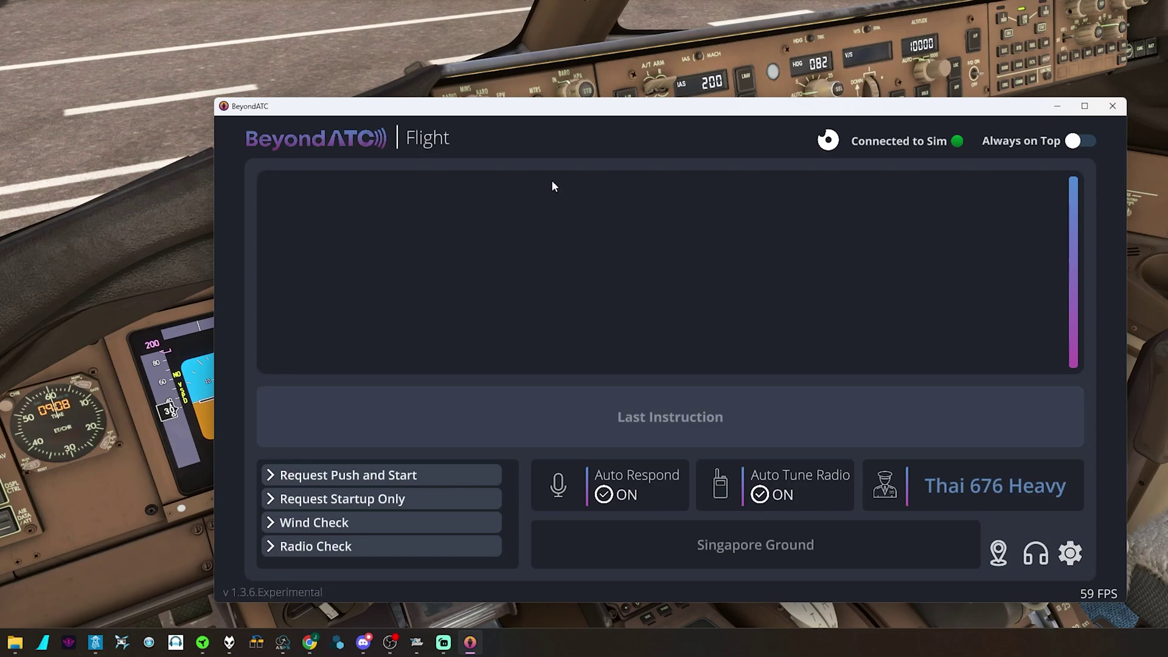